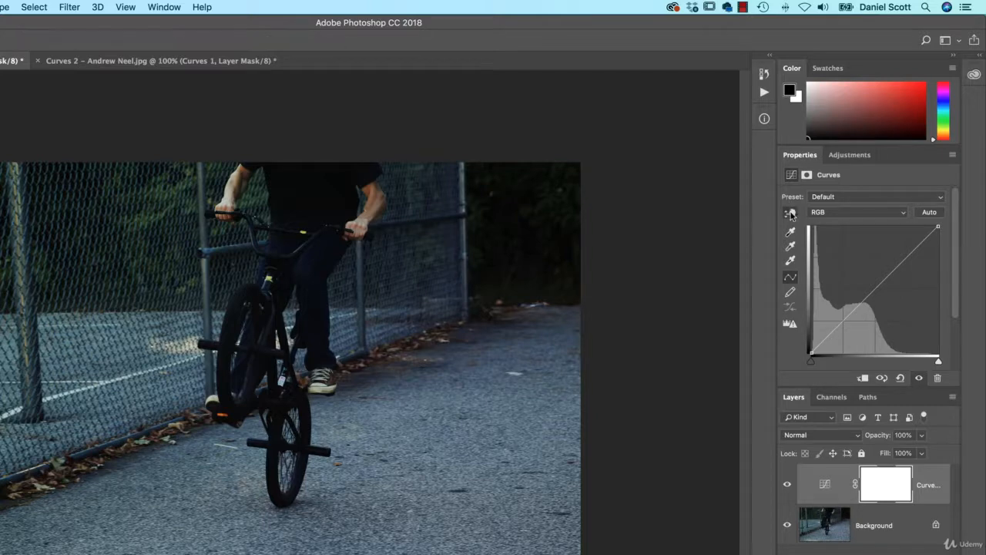
left_click_drag(333, 248, 333, 243)
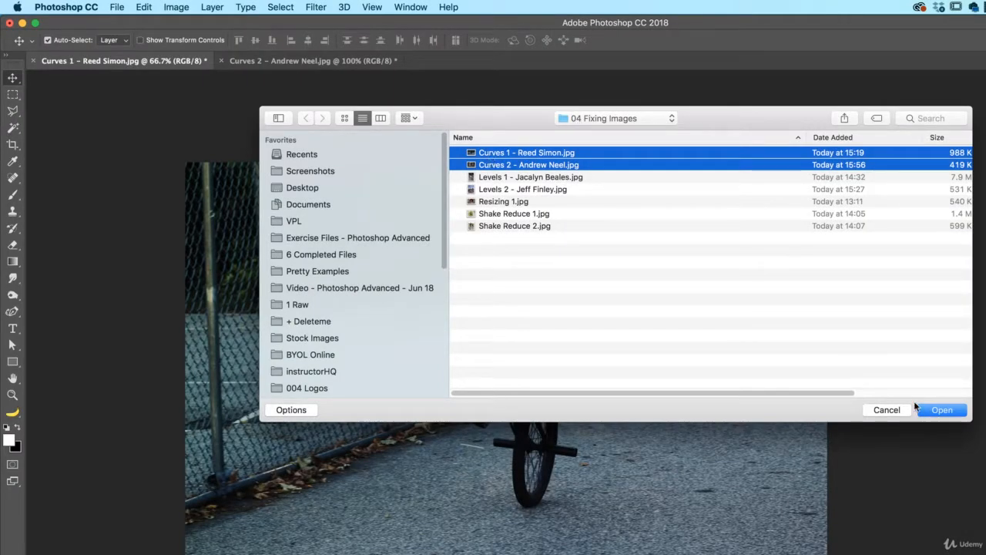
- Dismiss the file-open dialog and view the Curves 2 portrait photo before returning to the Curves 1 bike photo
left_click(886, 410)
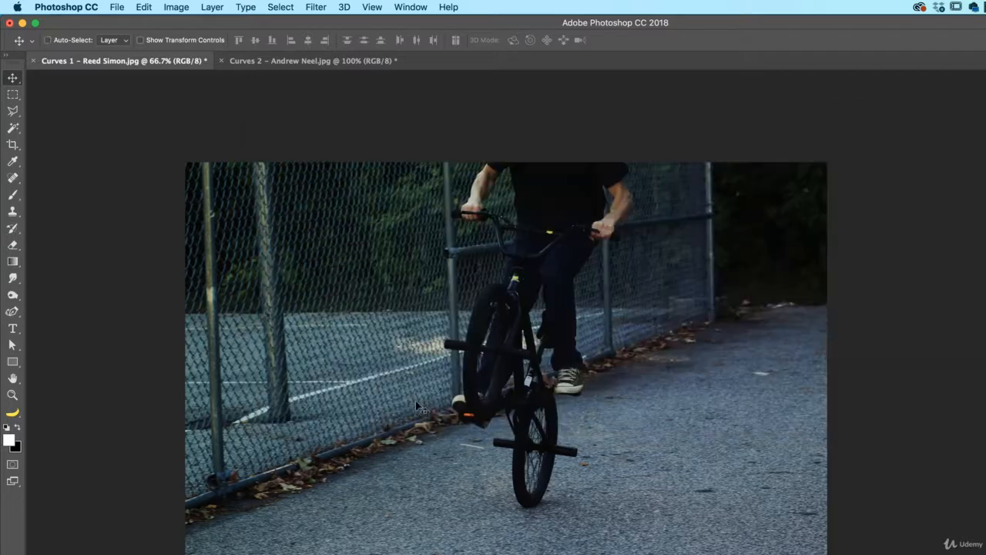
left_click(310, 67)
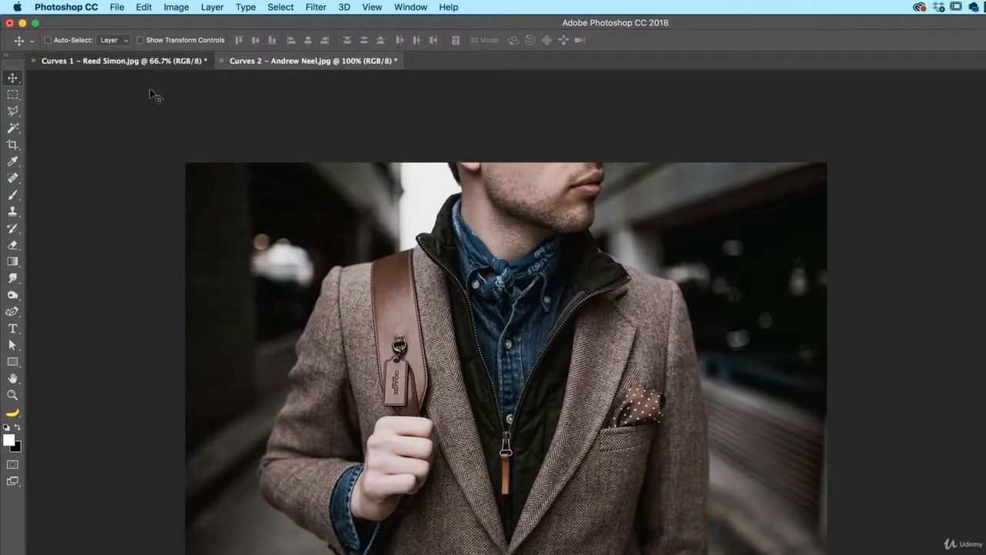
left_click(142, 61)
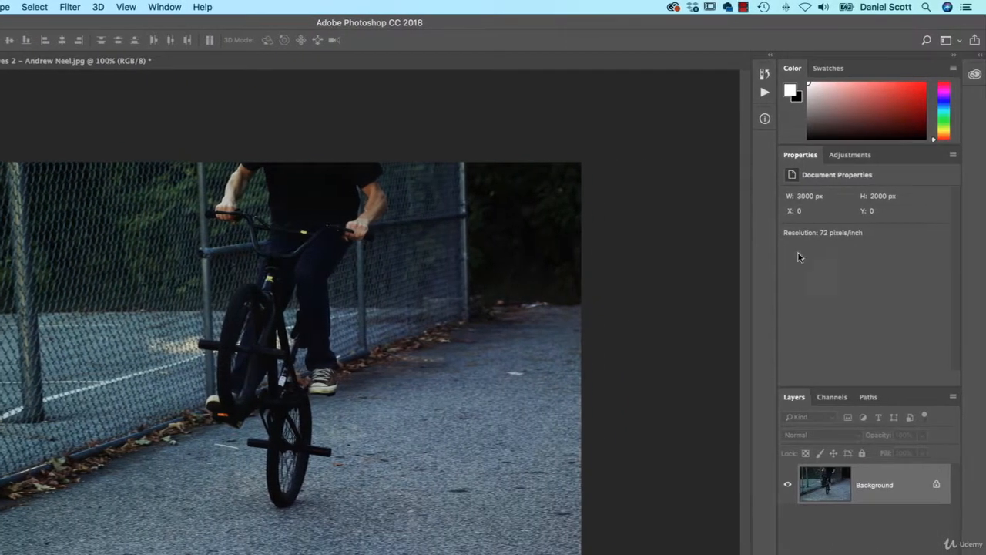
- Add a Curves adjustment layer to the Curves 1 bike photo and undo its Auto correction
left_click(841, 157)
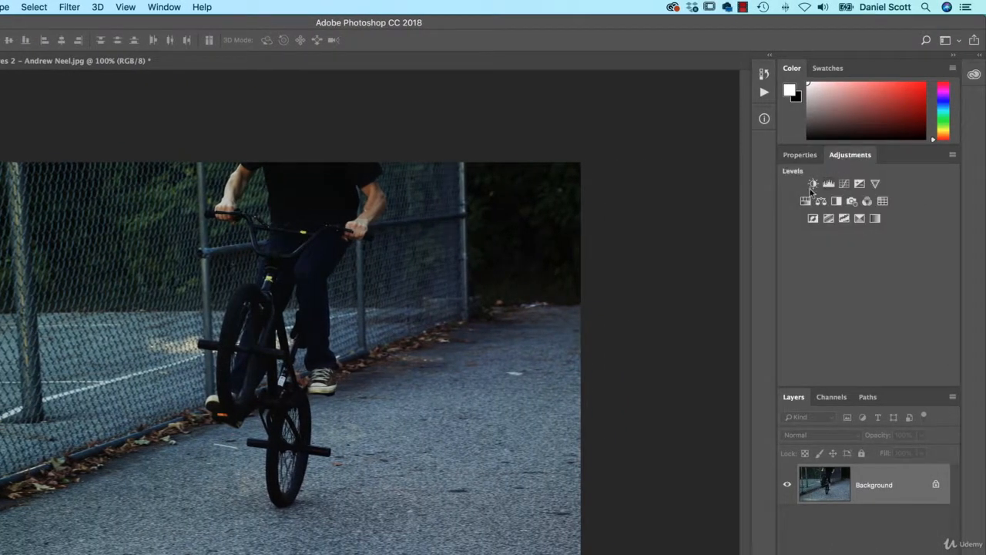
left_click(843, 185)
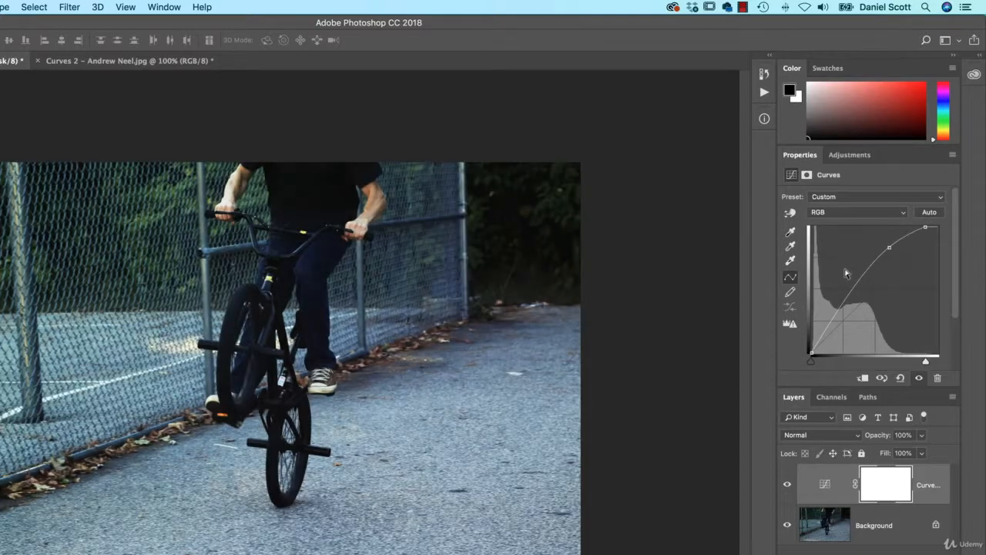
key("super+z")
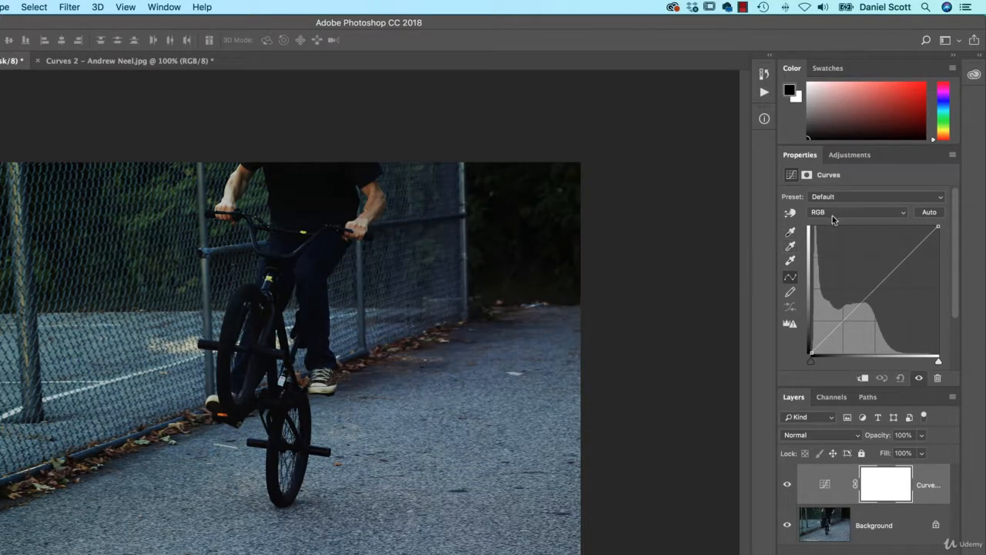
- Preview the four Auto Color Correction algorithms on the bike photo and cancel the options without applying any
left_click(930, 214, "alt")
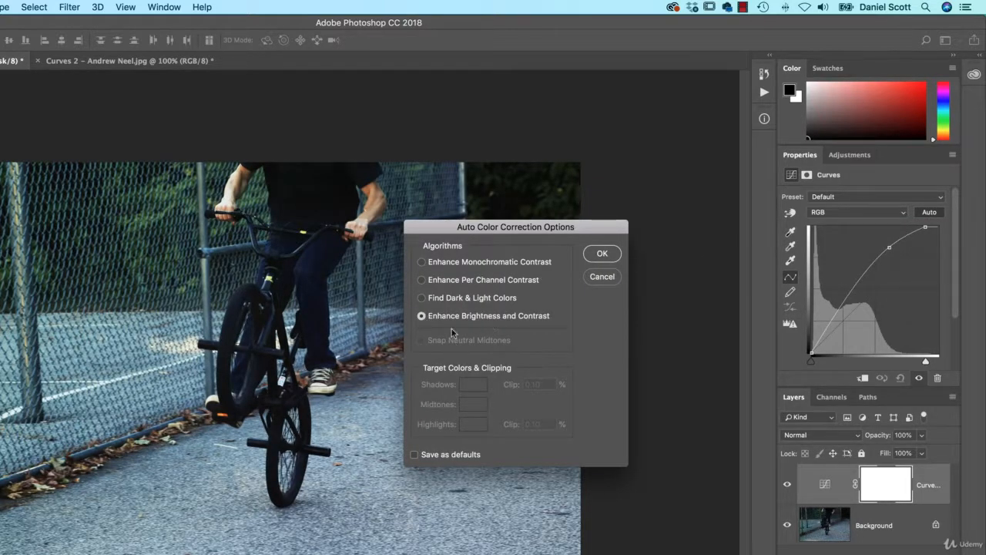
left_click(460, 263)
left_click(457, 282)
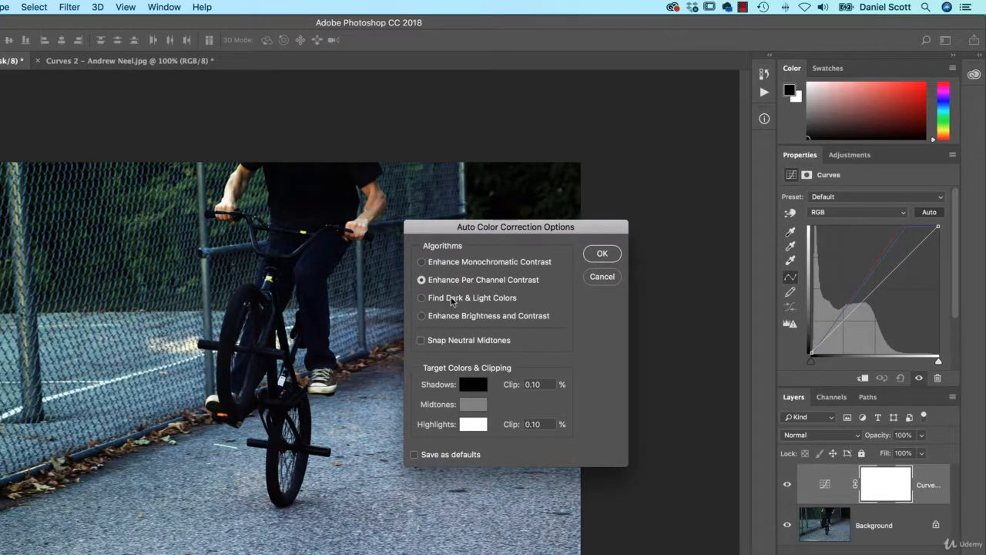
left_click(453, 299)
left_click(463, 317)
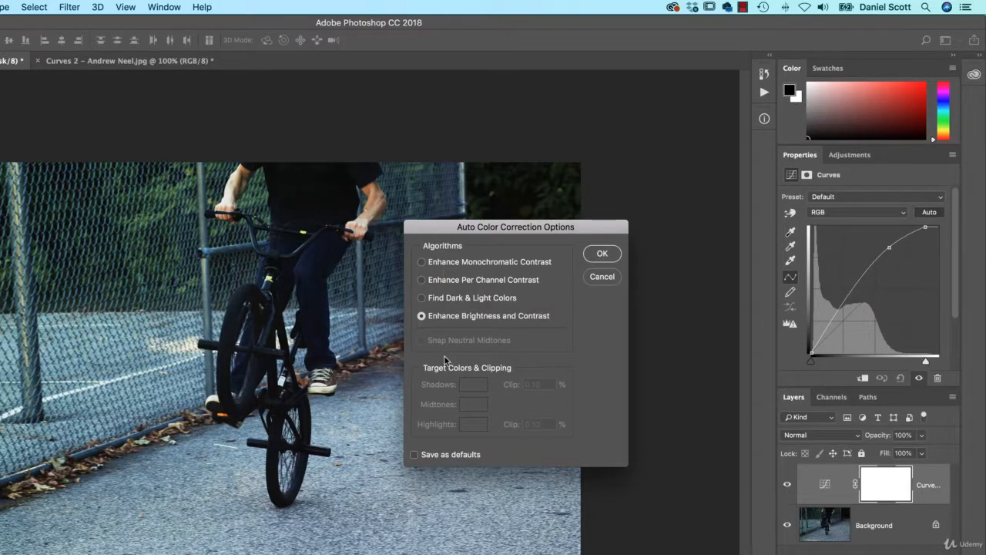
left_click(608, 279)
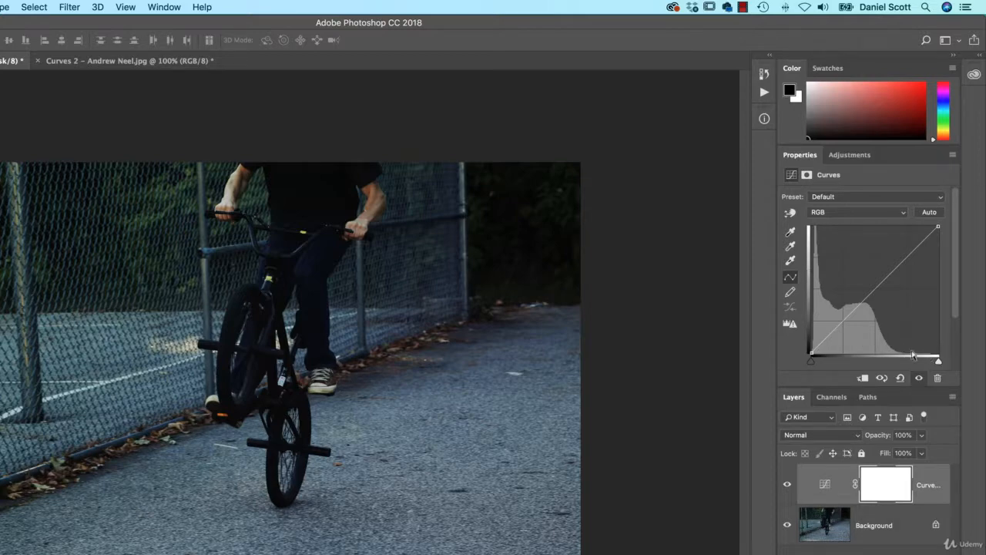
- Try pulling the RGB curve's white point inward towards the histogram's bright end, and compare the photo with and without the adjustment
left_click_drag(939, 363, 902, 363)
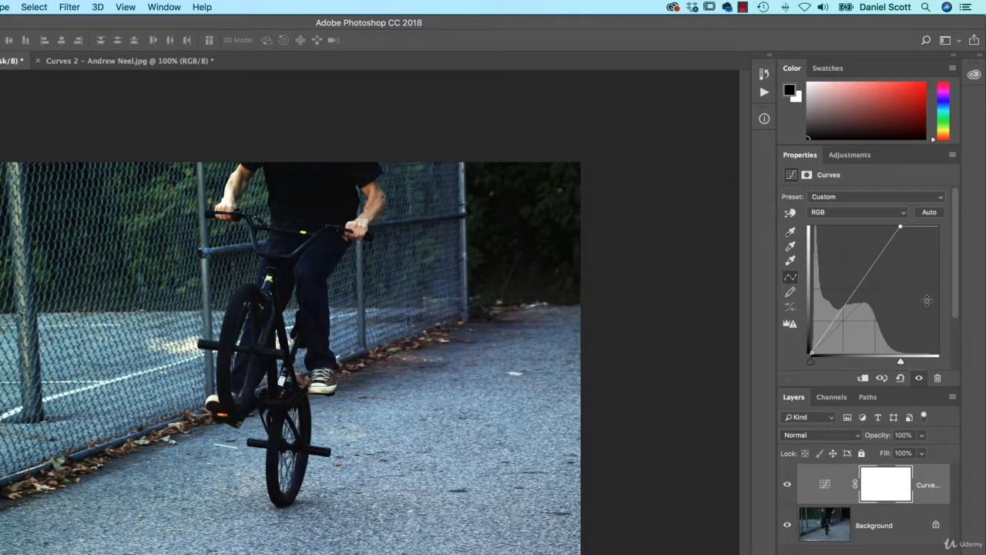
key("super+z")
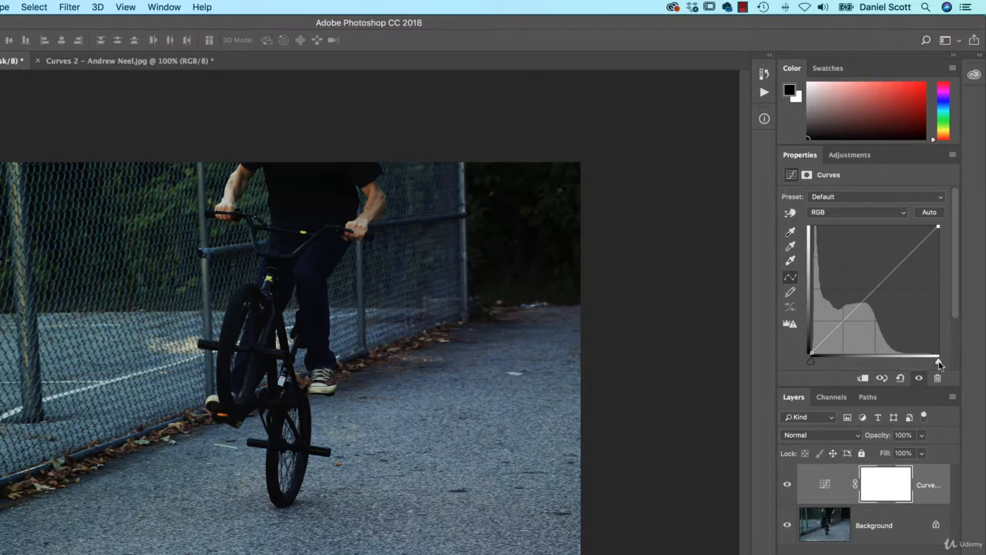
left_click_drag(939, 363, 909, 363)
left_click(918, 379)
left_click(918, 379)
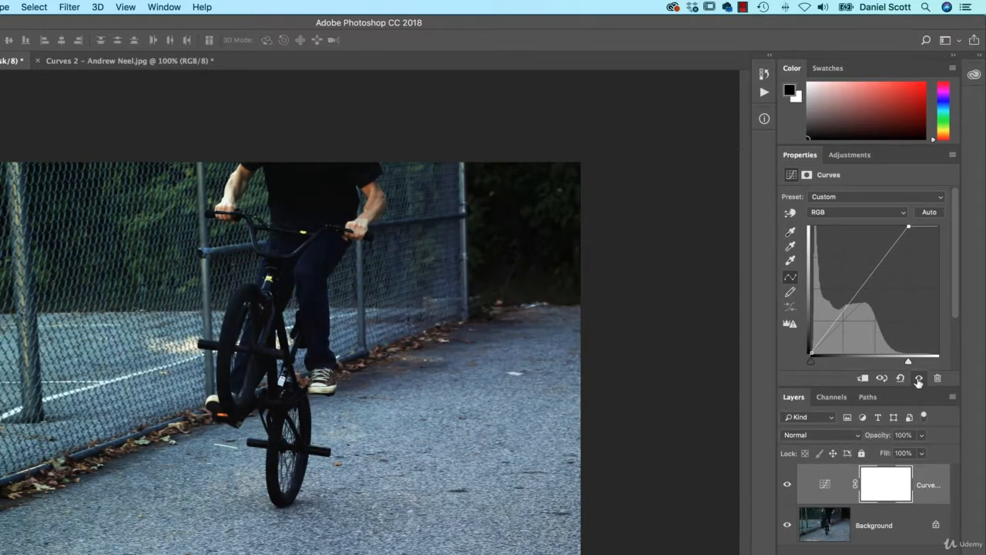
left_click(918, 379)
left_click(919, 379)
- Try a shadow point and a highlight point on the RGB curve, shifting both to test different contrast shapes
left_click_drag(821, 337, 825, 346)
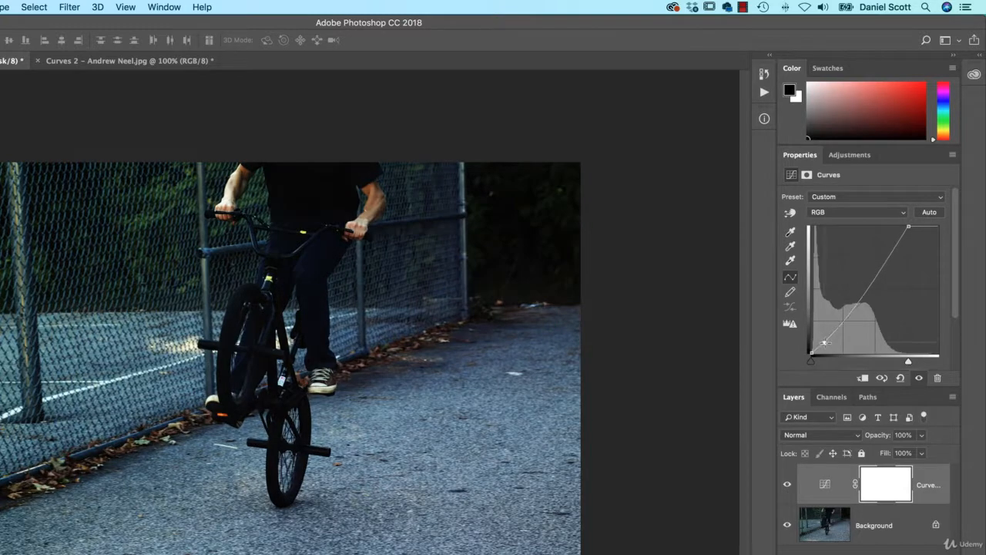
left_click_drag(899, 241, 896, 233)
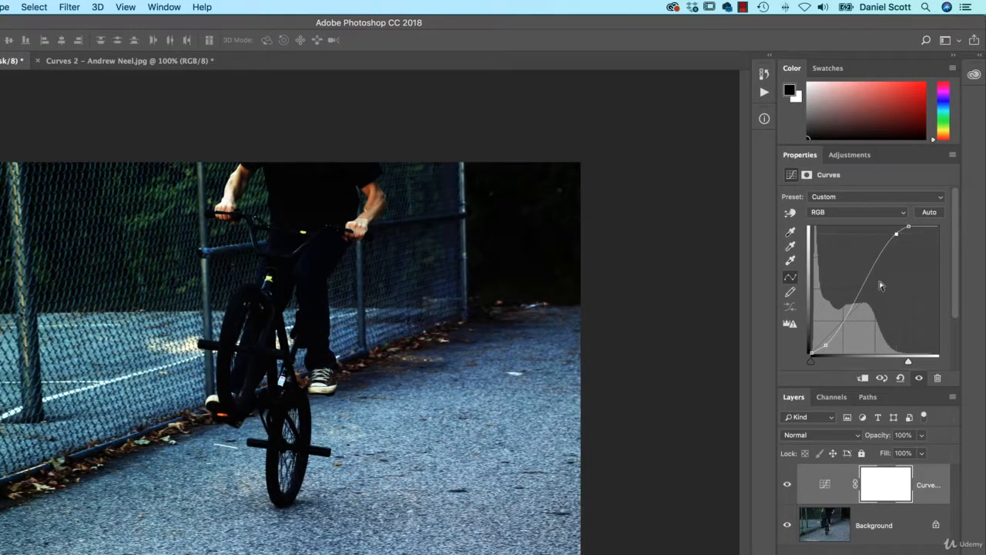
left_click_drag(825, 346, 822, 335)
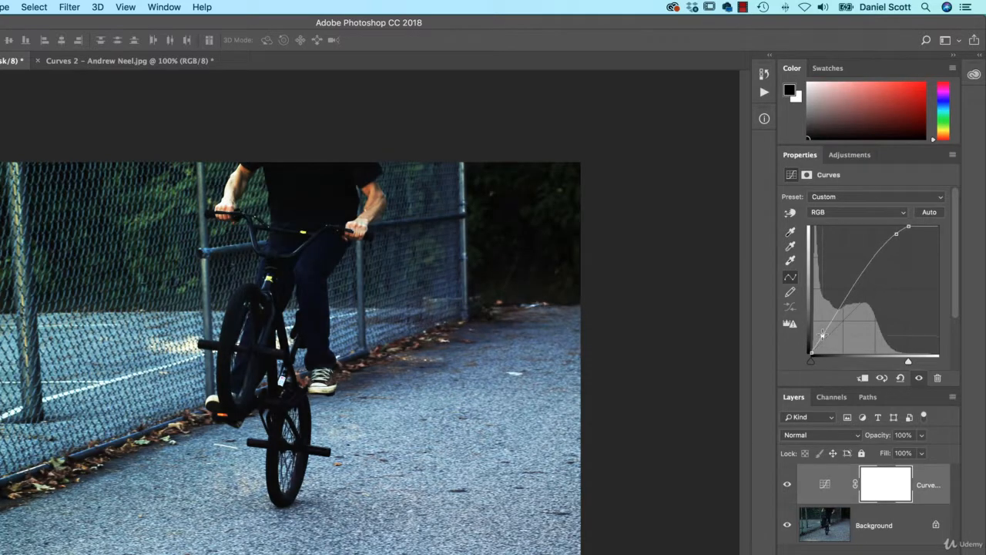
left_click_drag(898, 235, 906, 239)
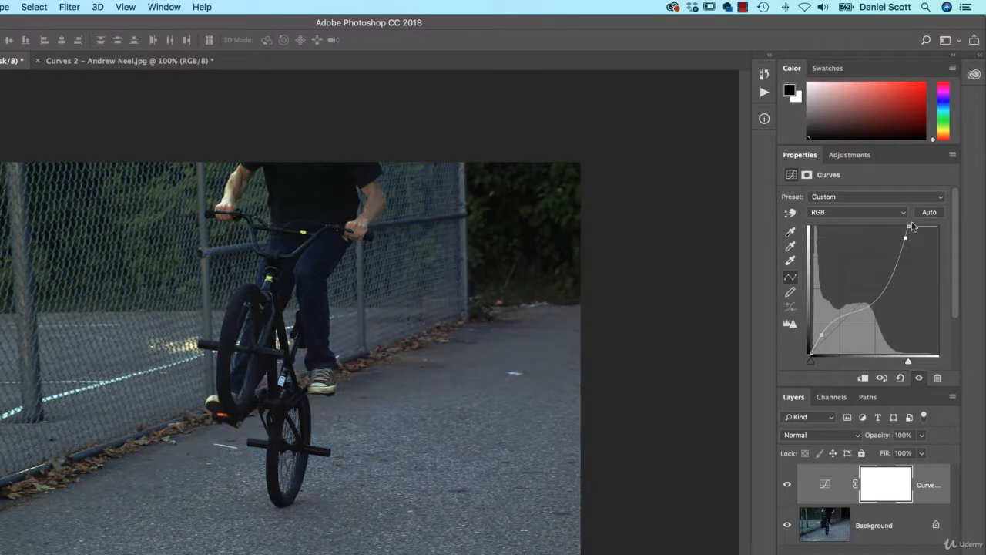
left_click_drag(821, 335, 826, 345)
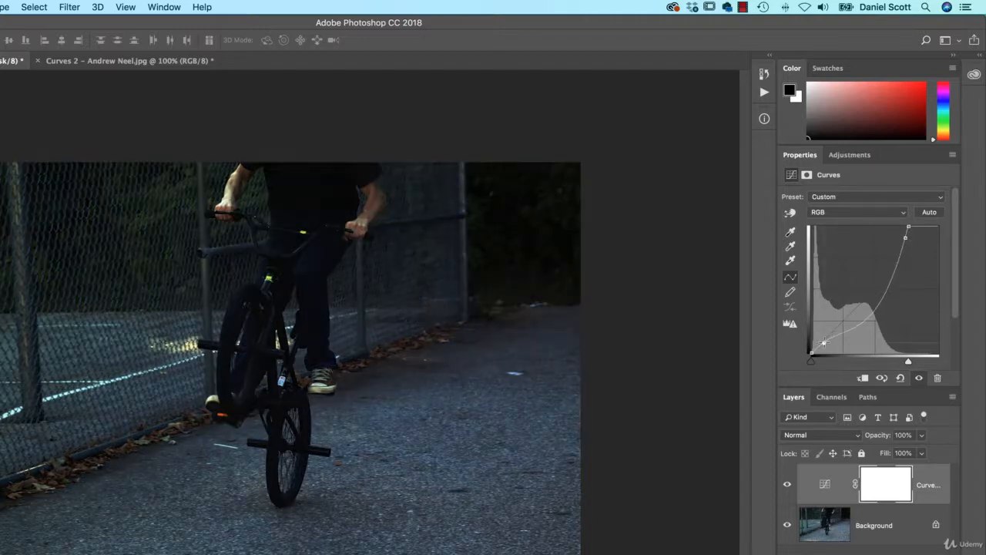
left_click_drag(908, 240, 902, 236)
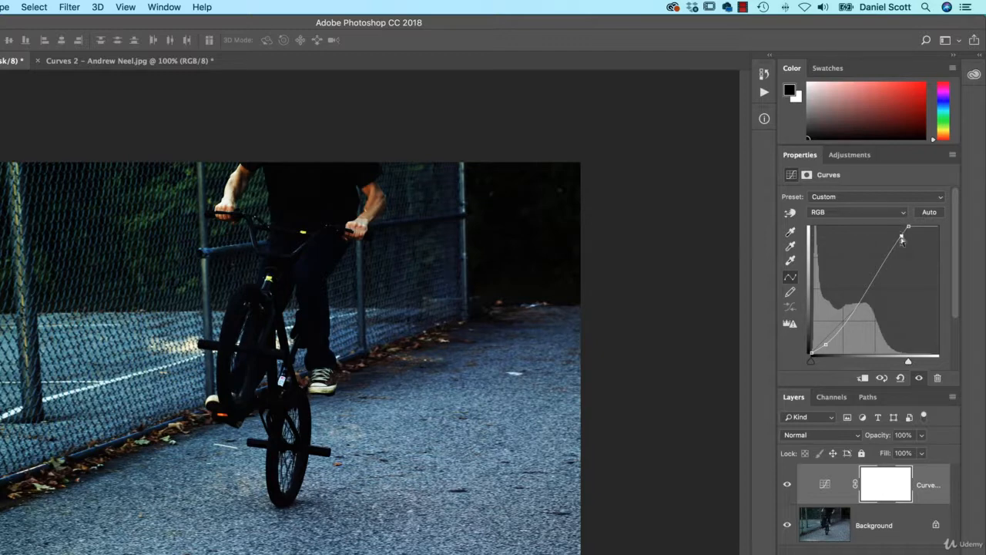
left_click_drag(901, 237, 902, 236)
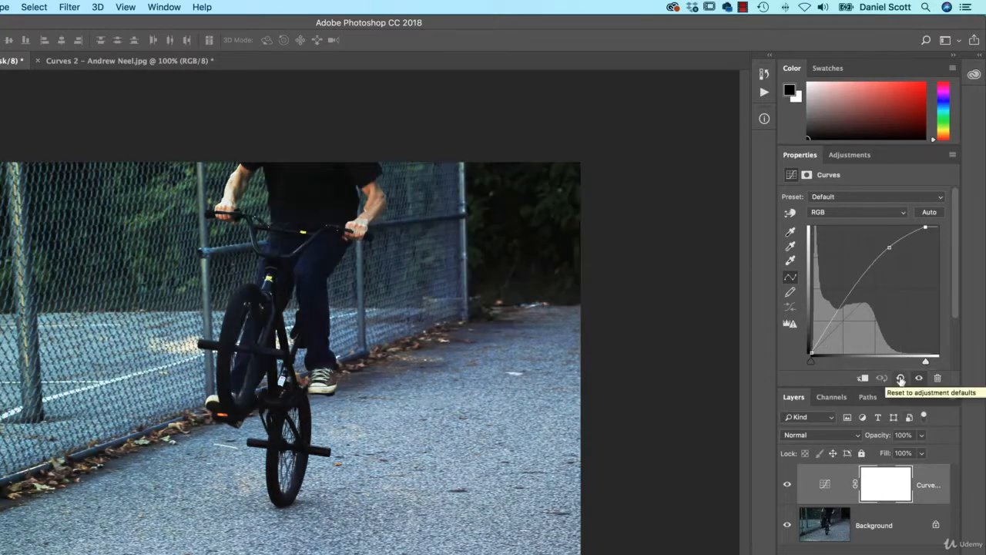
- Reset the curve to its defaults and move the white point in to the bright edge of the histogram, undoing the extra midtone point
left_click(900, 378)
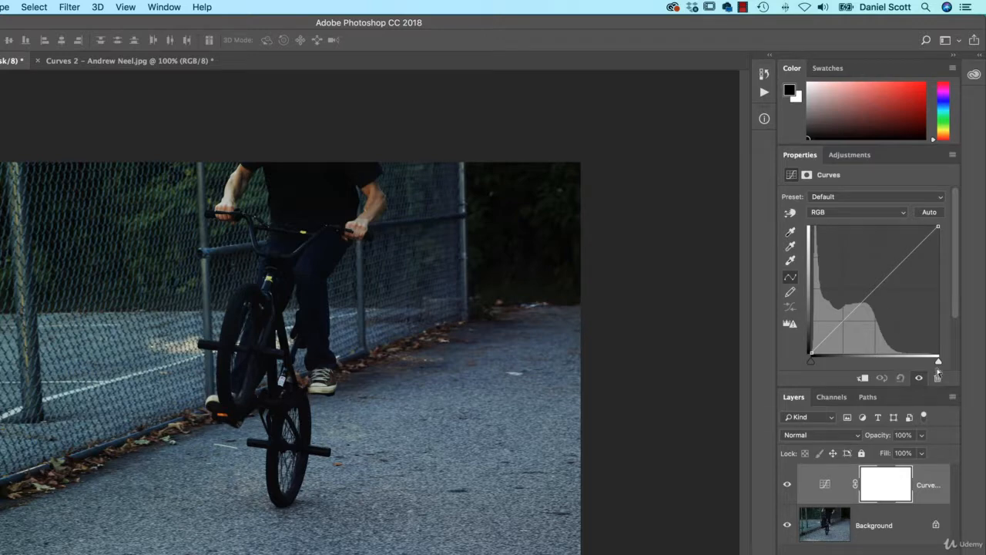
left_click_drag(938, 361, 896, 364)
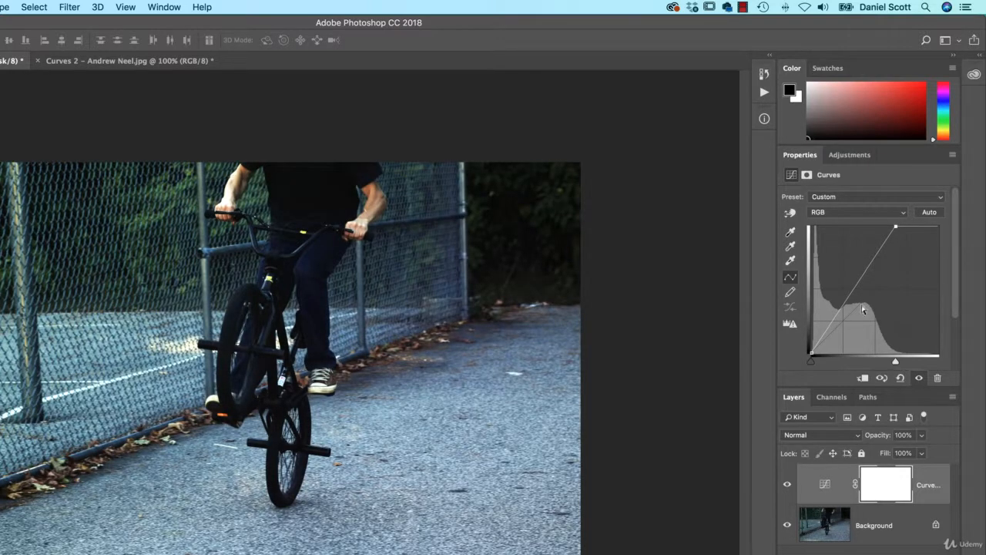
left_click(876, 254)
key("super+z")
- Use on-image adjustment to brighten the rider's jeans and slightly lower the tones in the trees and near the shoe, comparing before and after
left_click(792, 213)
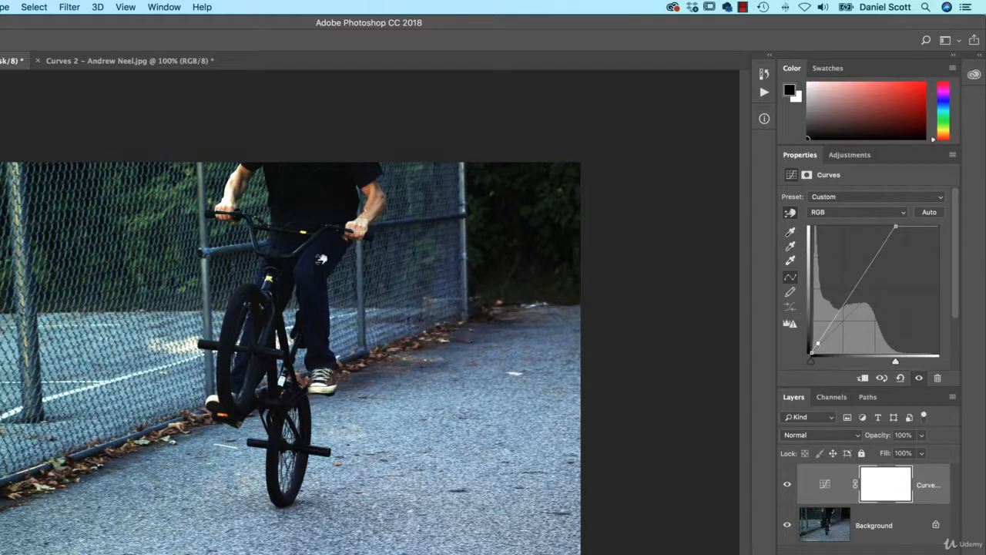
left_click_drag(321, 259, 322, 247)
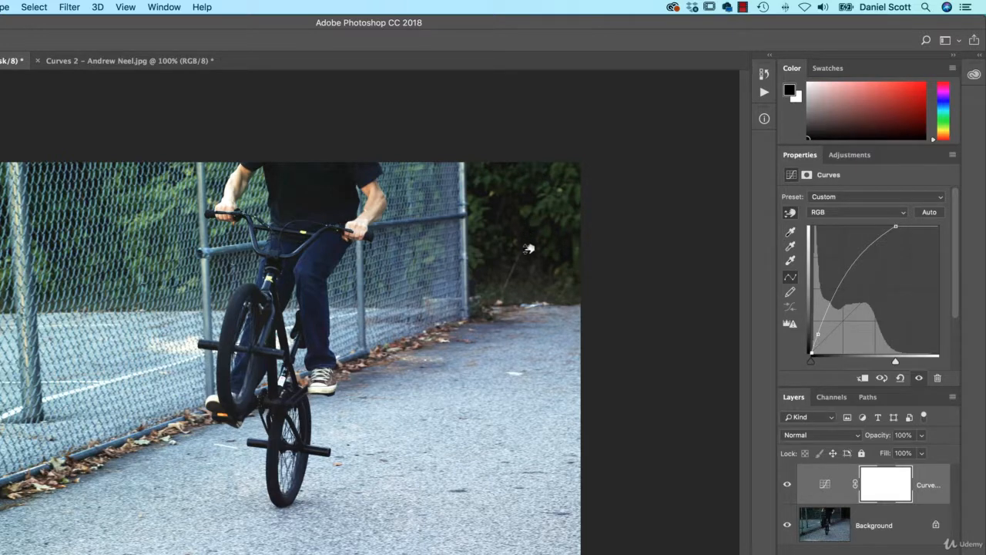
mouse_move(537, 220)
left_mouse_down()
mouse_move(537, 232)
mouse_move(537, 222)
left_mouse_up()
left_click_drag(336, 376, 336, 378)
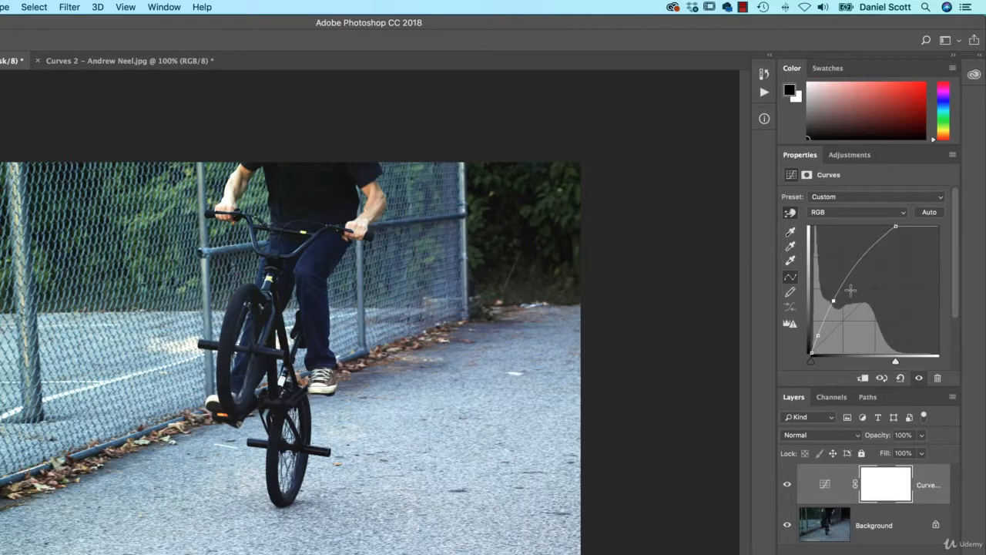
left_click(918, 379)
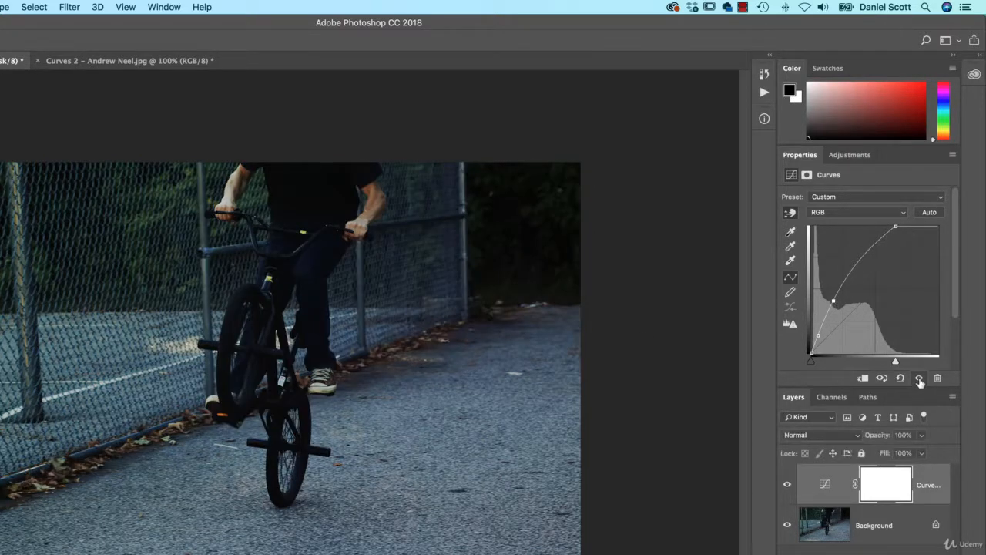
left_click(918, 378)
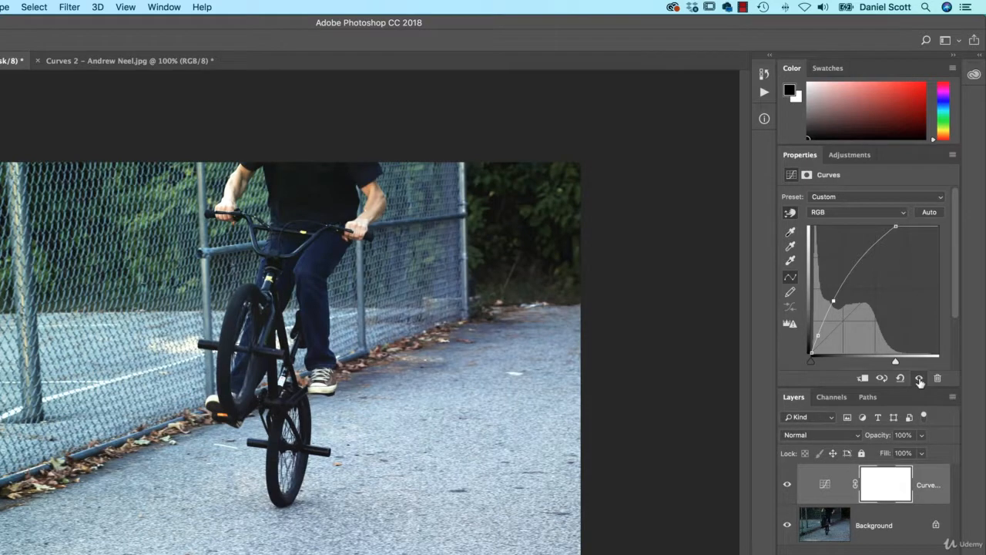
- Go through the Red and Green curve channels to Blue and place an on-image adjustment point on the rider's forearm
left_click(831, 216)
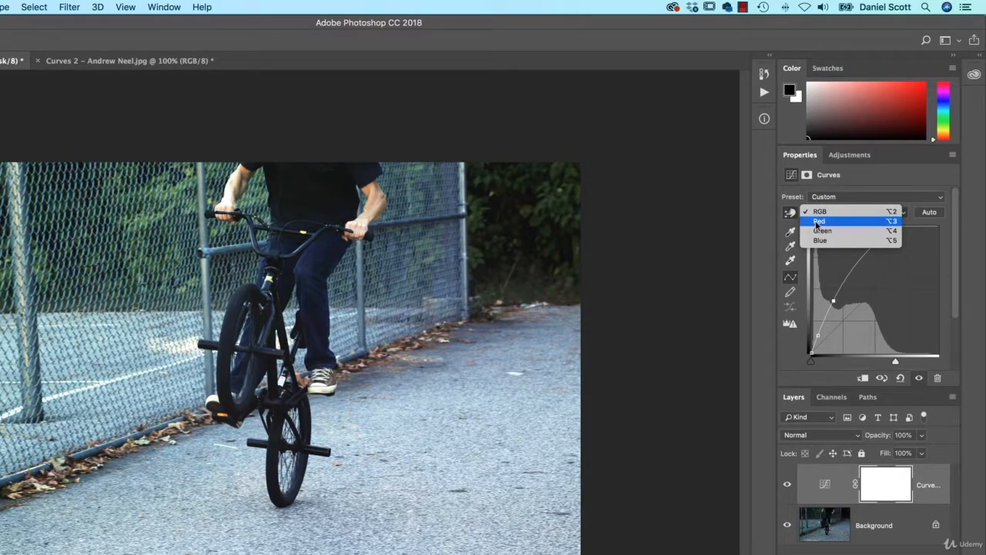
left_click(818, 221)
left_click(831, 216)
left_click(828, 221)
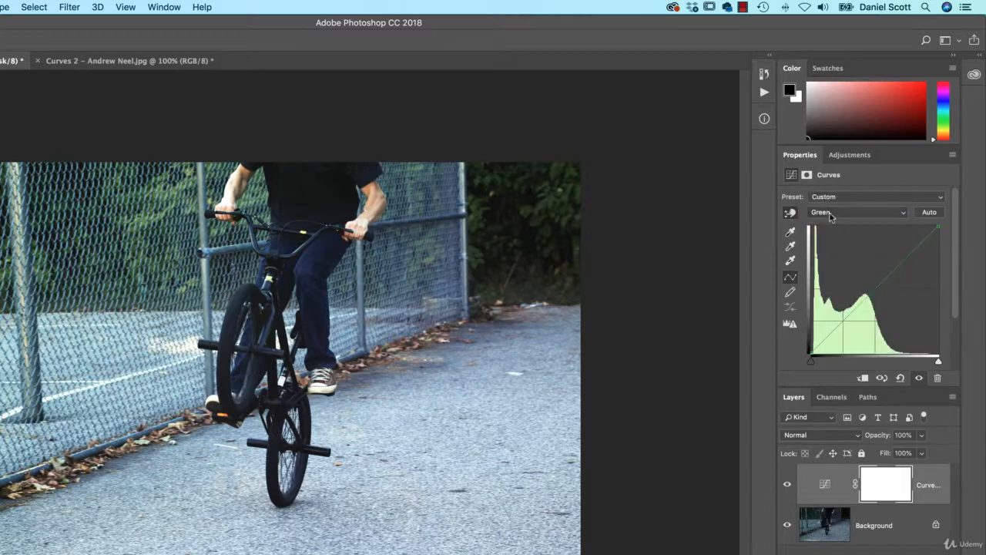
left_click(829, 215)
left_click(827, 220)
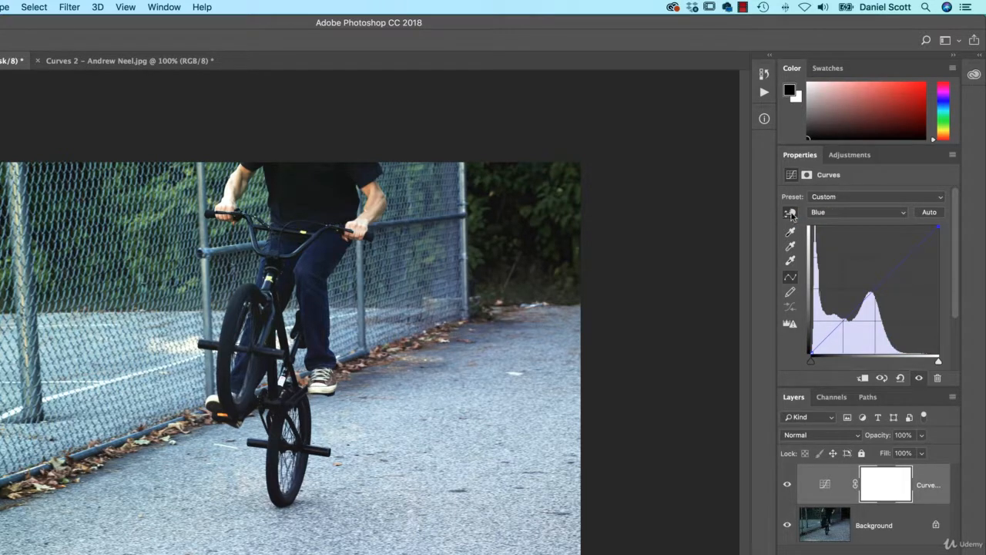
left_click(790, 213)
mouse_move(376, 198)
left_mouse_down()
mouse_move(378, 190)
mouse_move(379, 203)
left_mouse_up()
- Switch the curve to the Green channel and place an on-image adjustment point on the rider's forearm
left_click(847, 212)
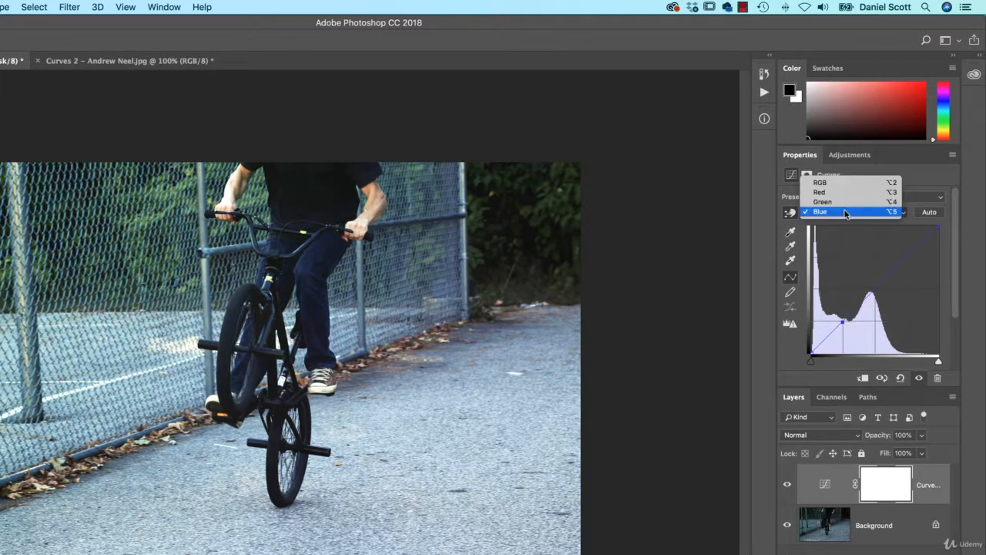
left_click(839, 202)
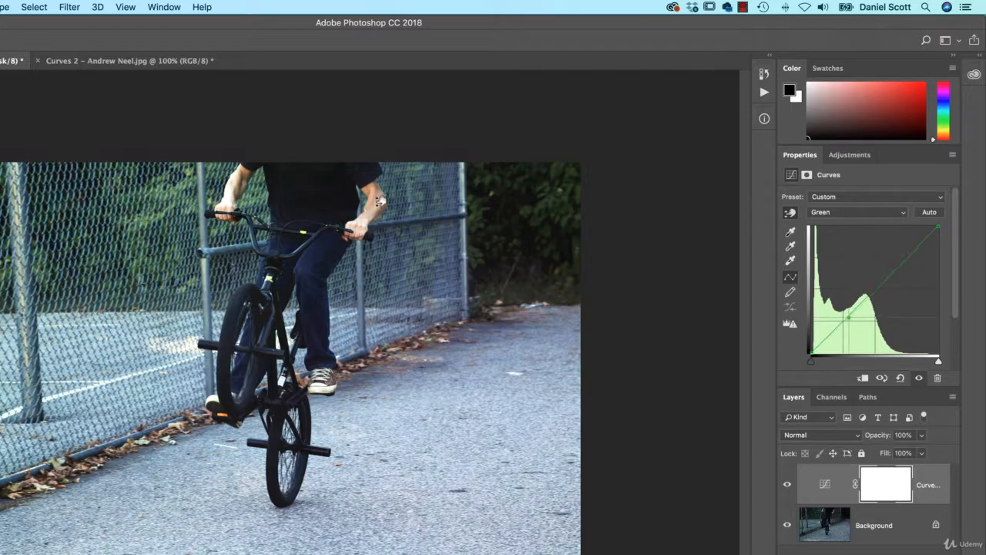
left_click(380, 202)
- Switch to the open Curves 2 portrait photo
left_click(77, 62)
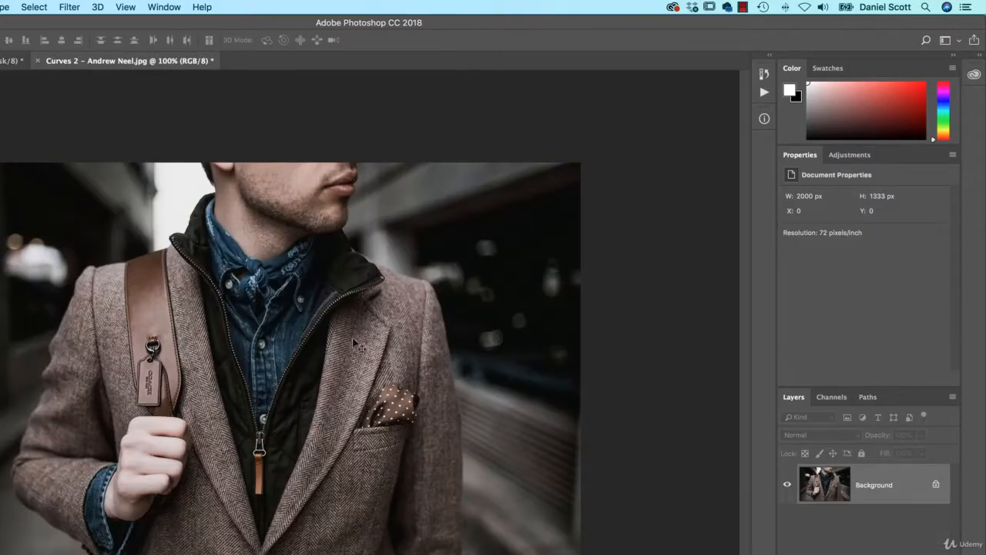
left_click(850, 154)
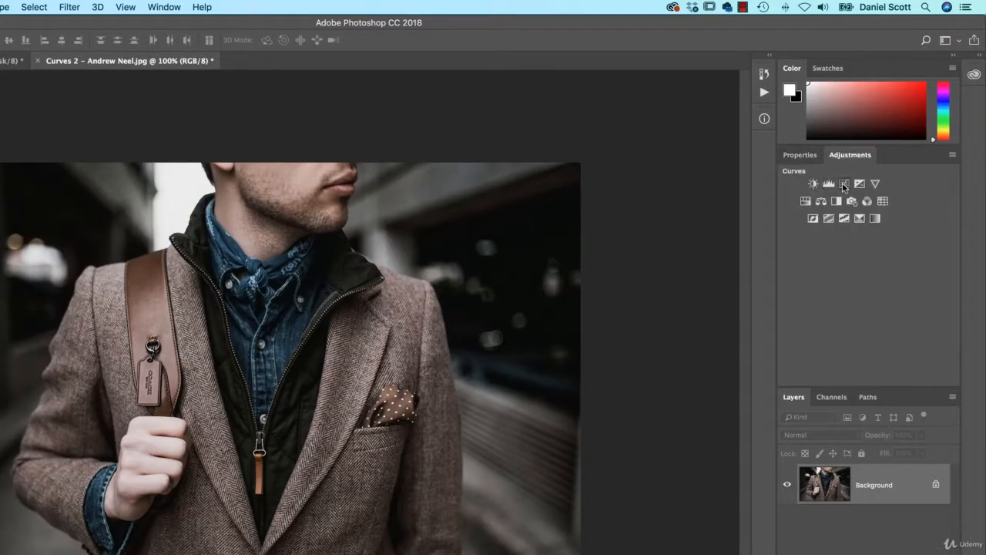
left_click(843, 183)
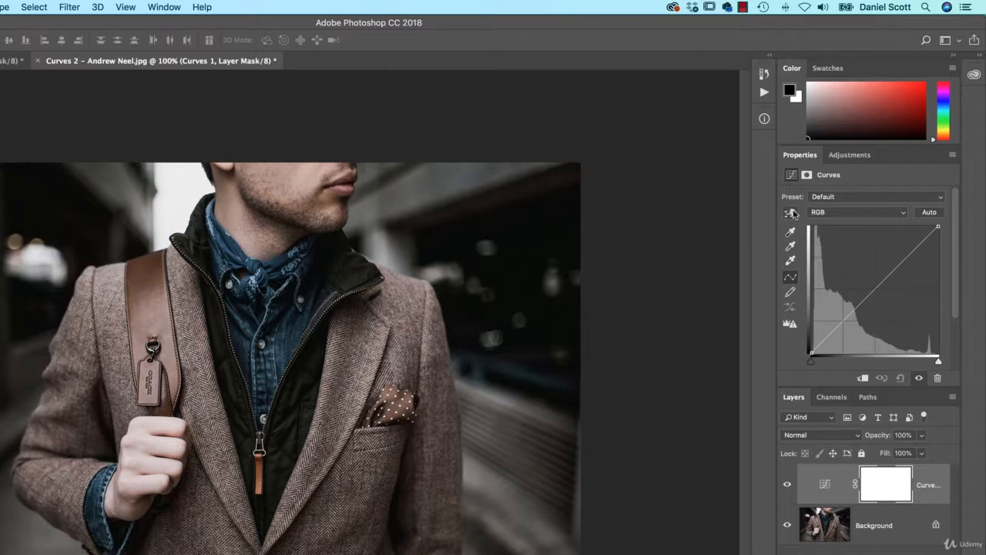
key("super+z")
- Add a Hue/Saturation adjustment layer to the portrait photo and turn on its on-image adjustment
left_click(849, 158)
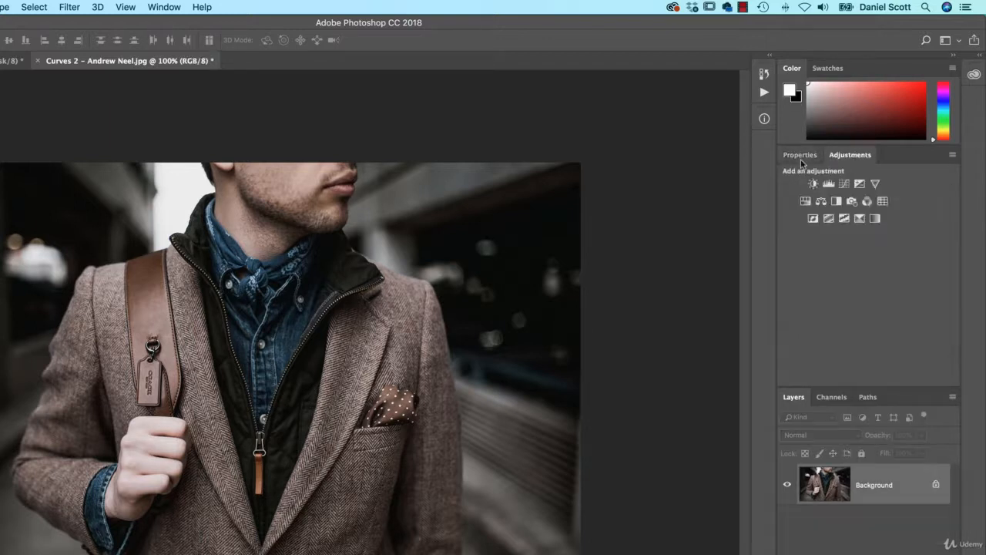
left_click(806, 202)
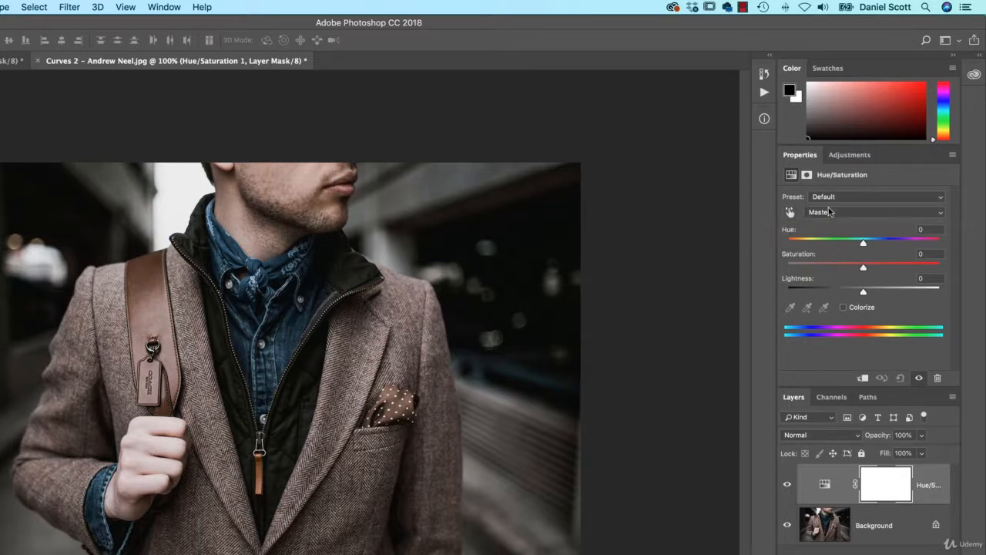
left_click(789, 214)
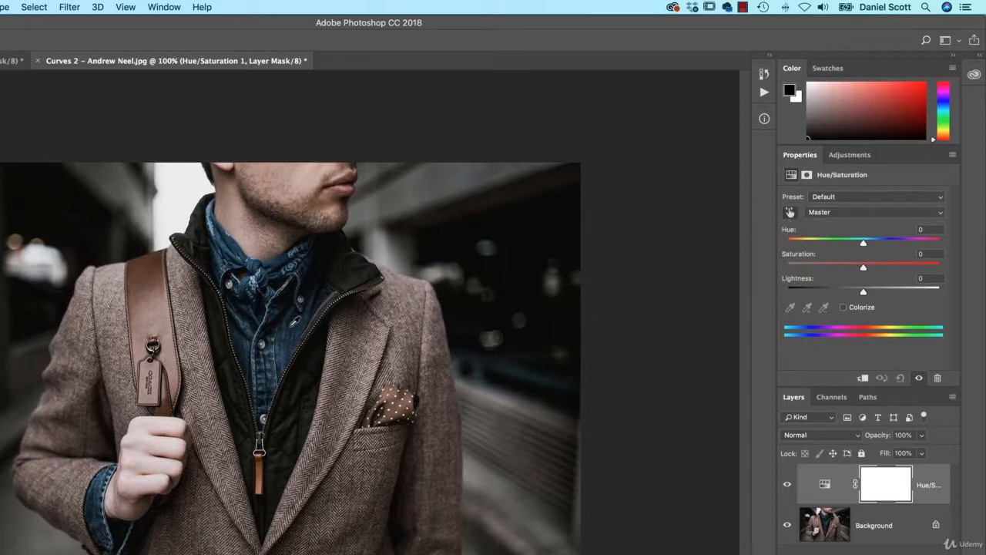
- Try raising the saturation of the denim shirt's cyans to +37, undo it and return to the Master range
left_click(291, 328)
left_click_drag(291, 328, 323, 333)
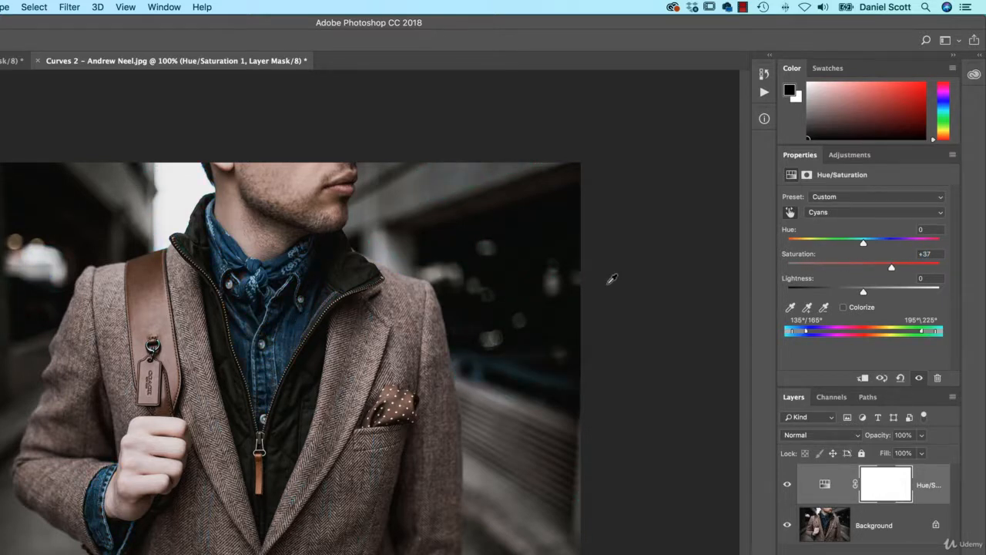
key("super+z")
left_click(830, 211)
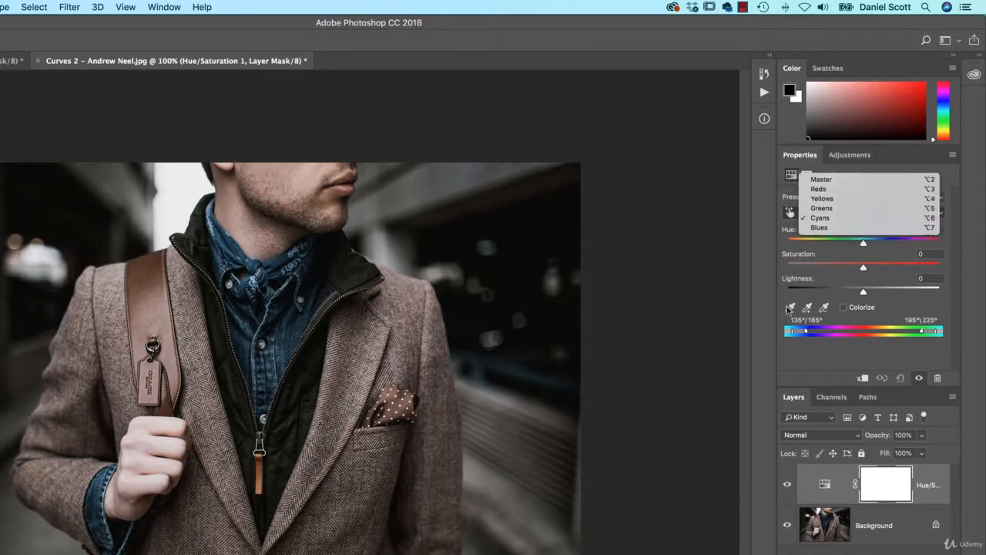
left_click(834, 174)
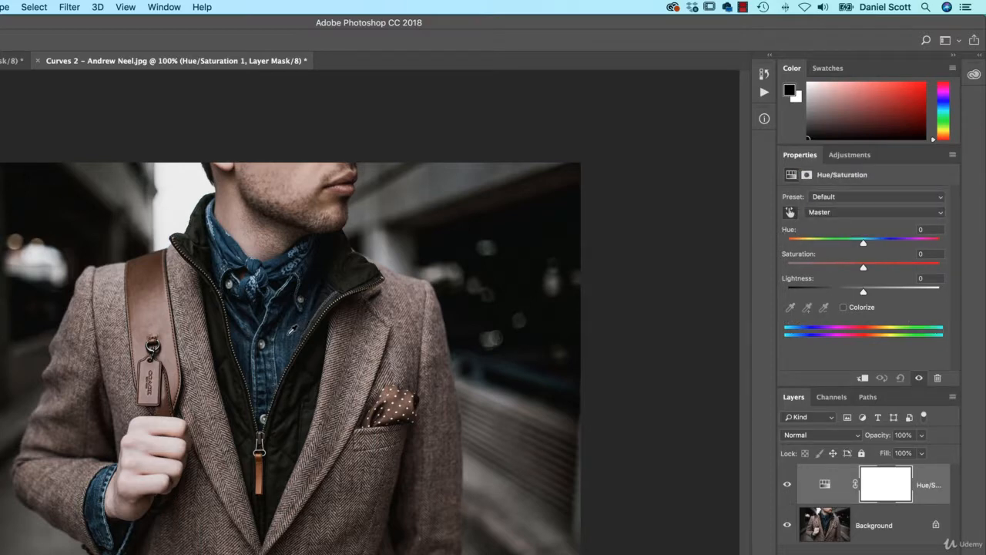
- Use on-image adjustment on the denim shirt to try out stronger and weaker colour, and set its Cyans saturation to +20
left_click(282, 338)
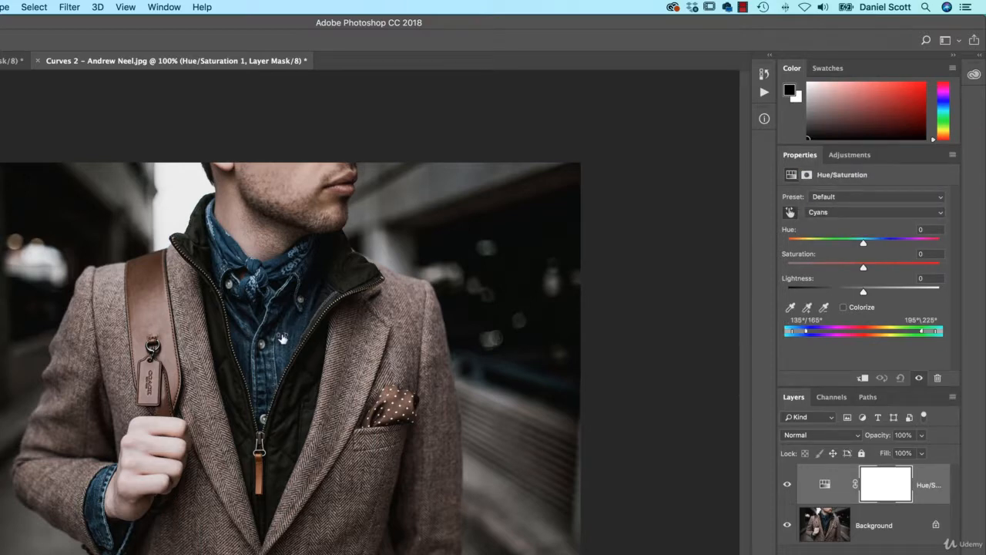
left_click_drag(284, 338, 293, 339)
left_click_drag(293, 339, 217, 339)
key("alt+super+z")
key("alt+super+z")
left_click_drag(289, 350, 298, 350)
- Use on-image adjustment to raise the leather strap's Reds saturation to +25 and shift the shirt's Cyans hue to -47
left_click_drag(155, 286, 163, 294)
left_click(832, 213)
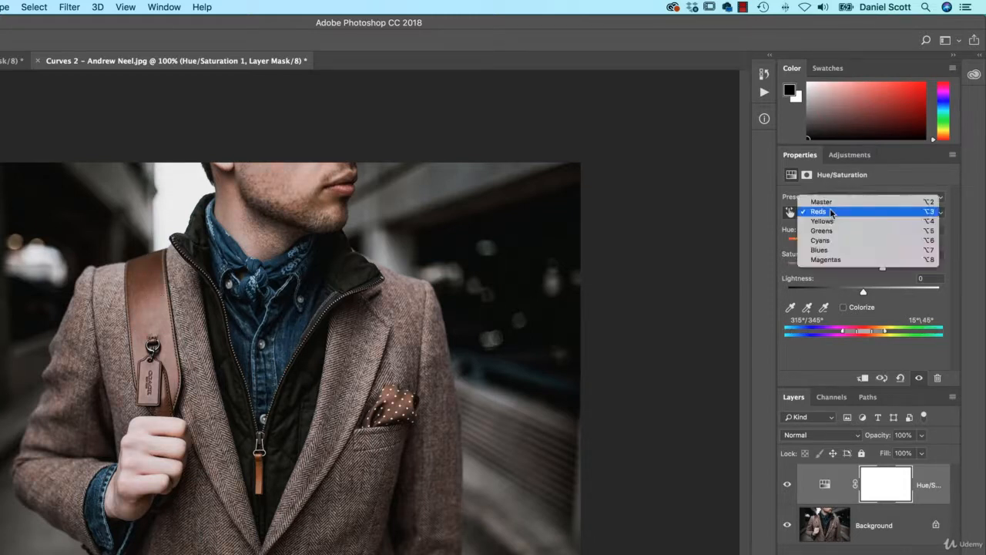
left_click(776, 282)
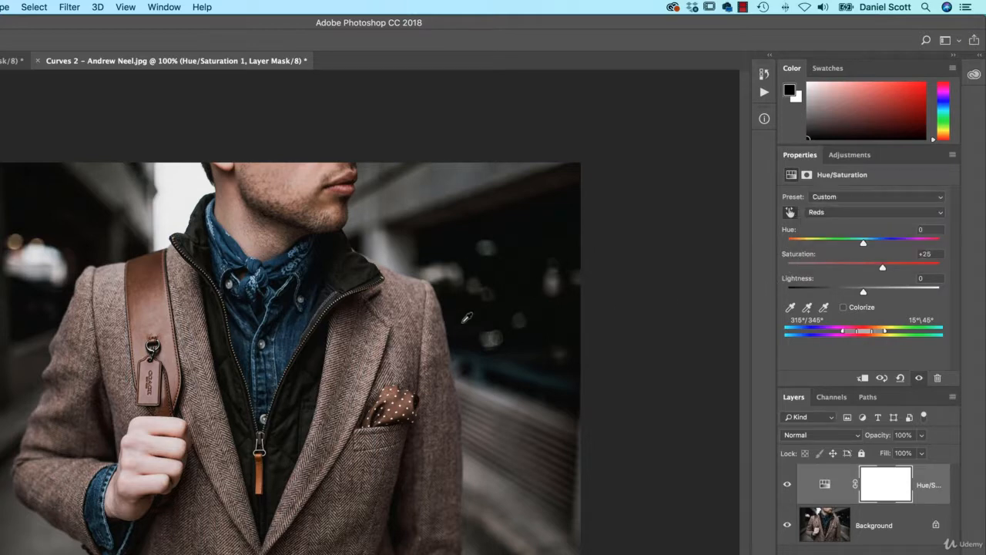
left_click(790, 213)
left_click_drag(298, 316, 291, 337)
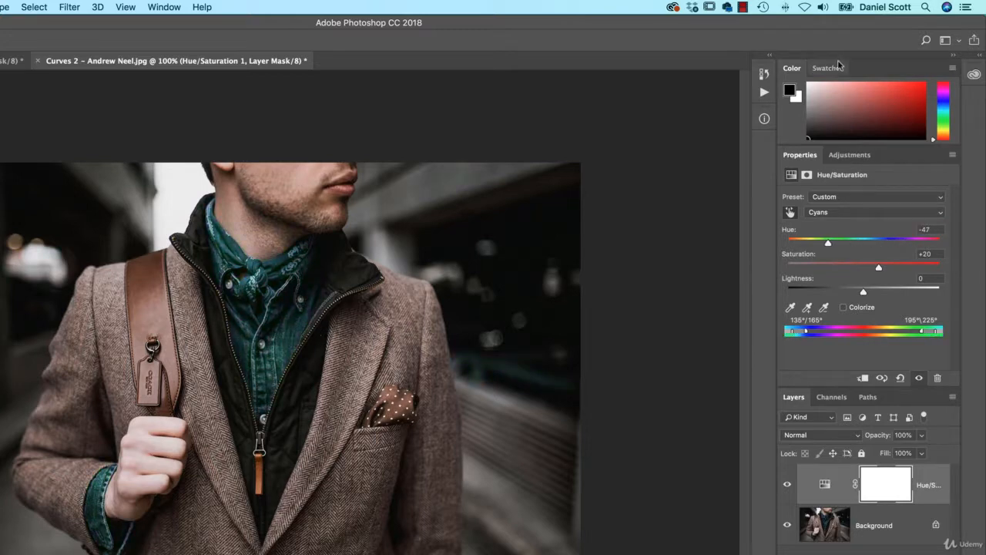
- Add a Curves adjustment layer and, in the Blue channel, slightly raise the black point and lower the white point, comparing before and after
left_click(847, 155)
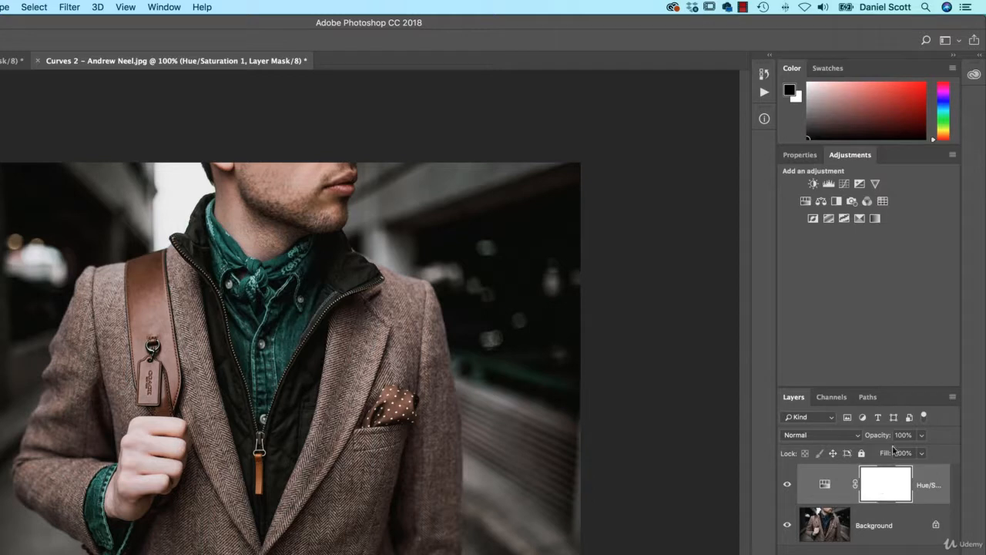
left_click(843, 184)
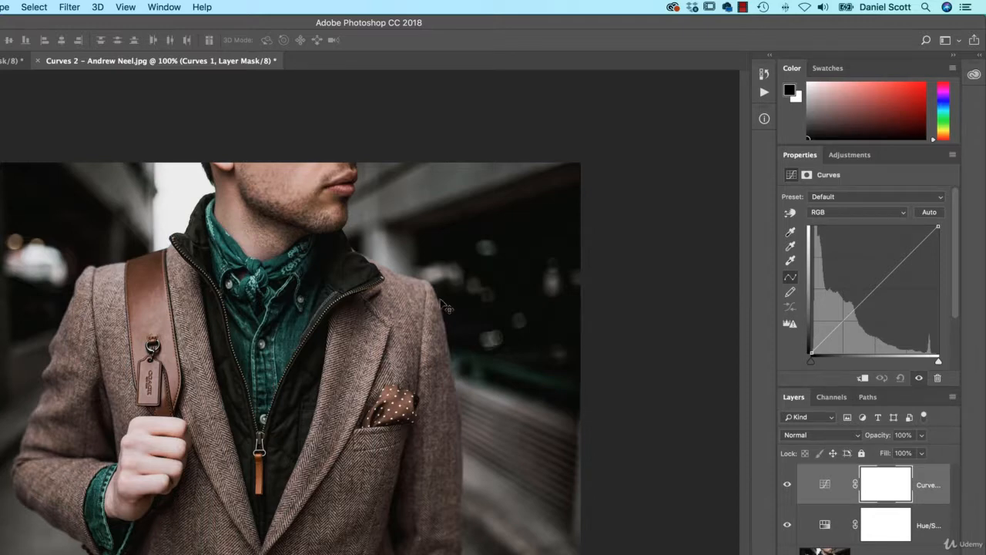
left_click(835, 214)
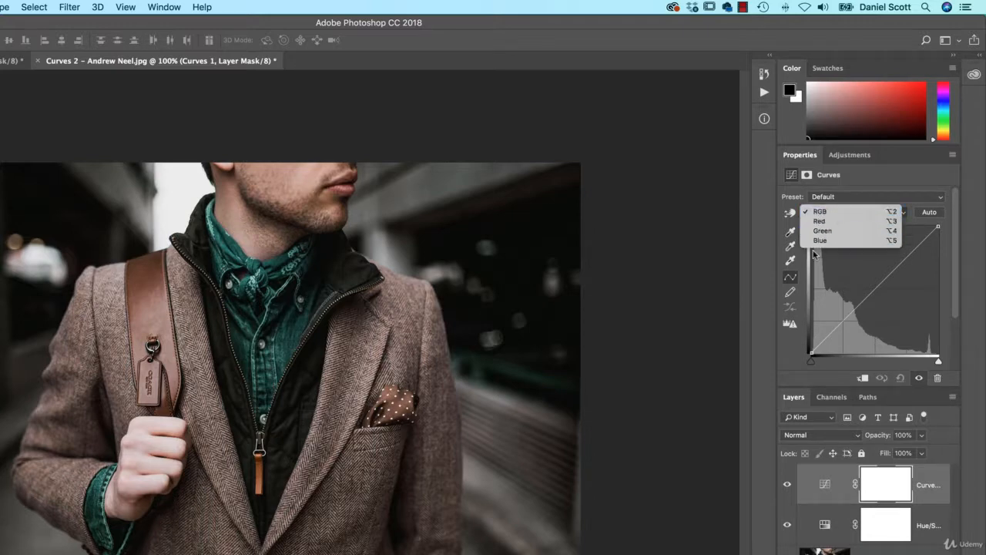
left_click(819, 240)
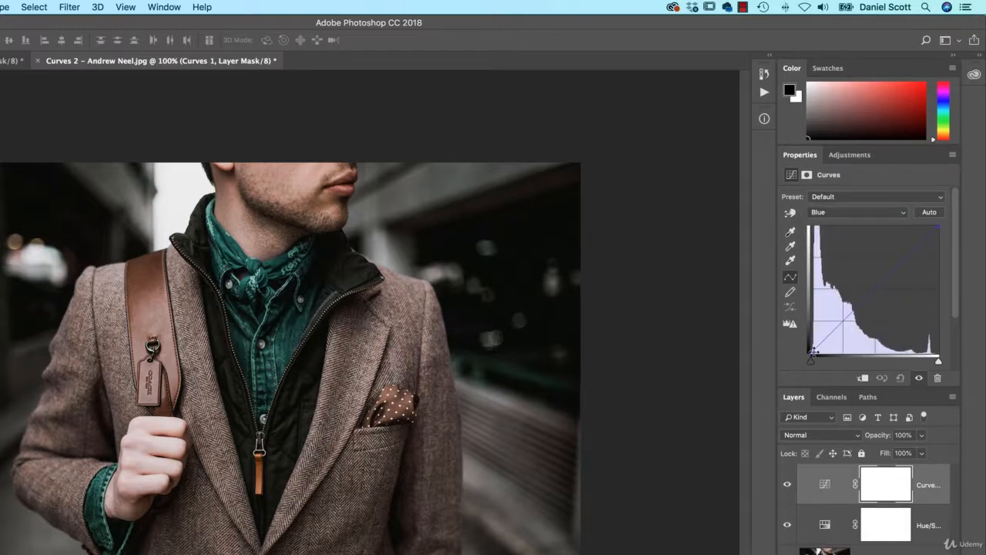
left_click_drag(813, 352, 809, 343)
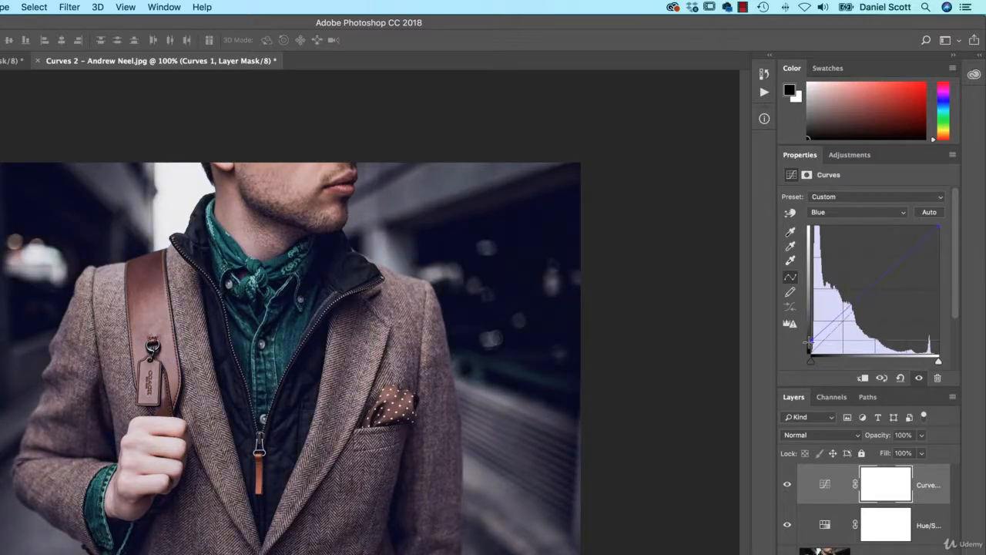
left_click_drag(939, 226, 940, 237)
left_click(786, 486)
left_click(787, 485)
- Raise the Blue curve's black point and lower its white point further, toggling the Curves layer's visibility to compare the effect
left_click_drag(810, 348, 810, 335)
left_click_drag(940, 236, 940, 243)
left_click(787, 484)
left_click(788, 486)
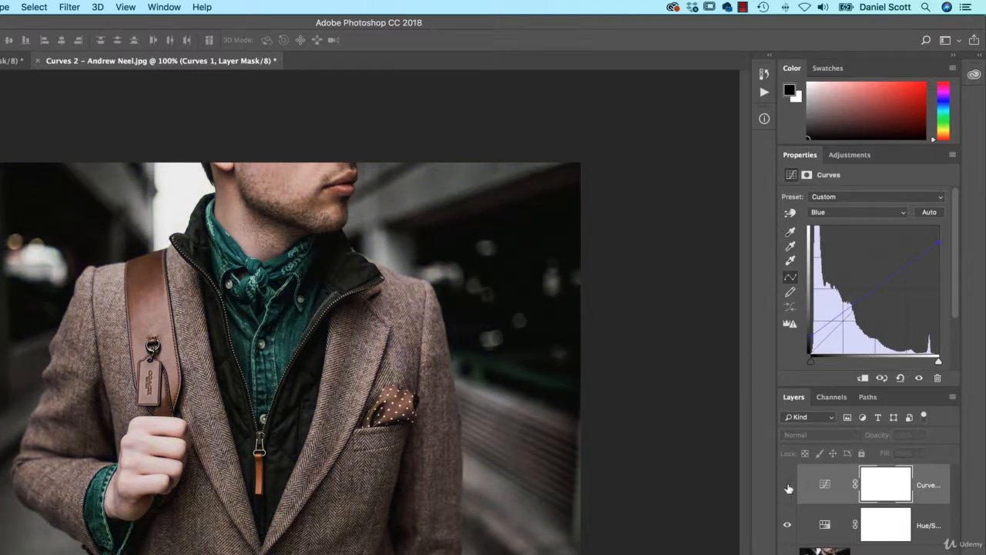
left_click(787, 485)
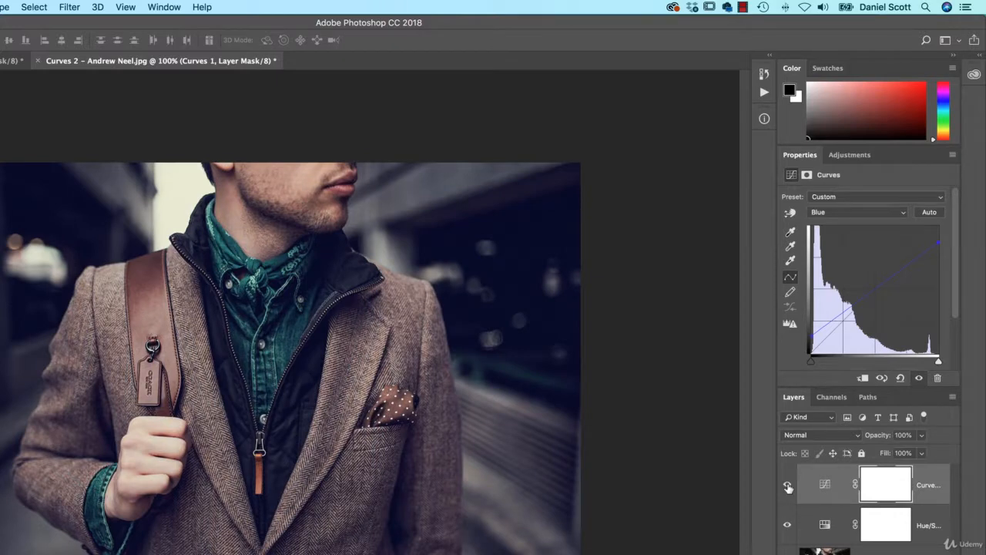